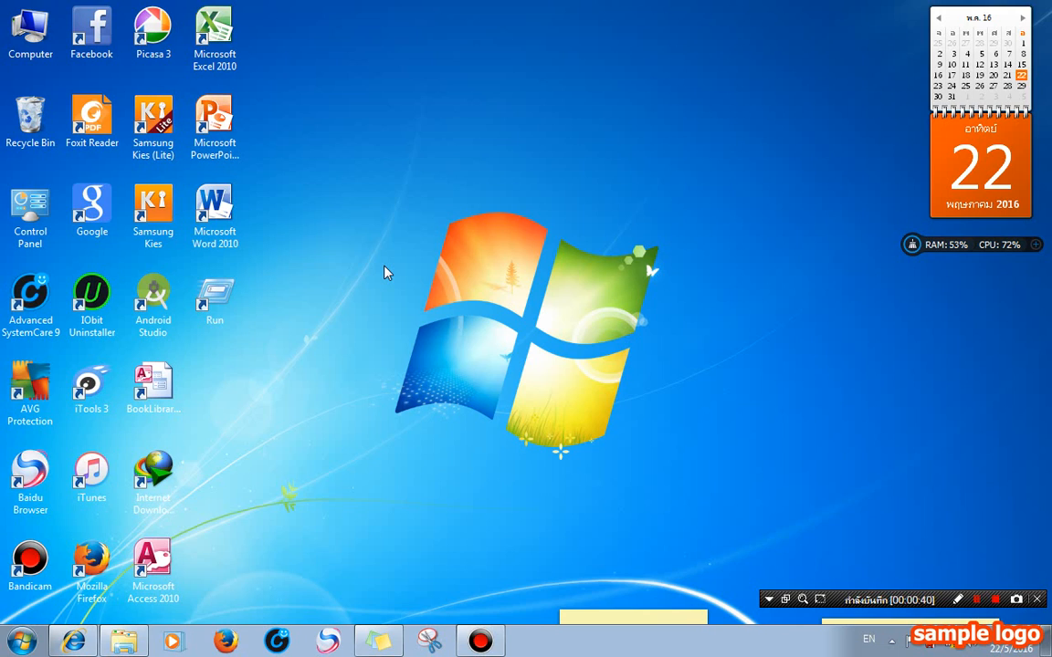
Open the user's temporary files folder by running %temp%
left_click(310, 295)
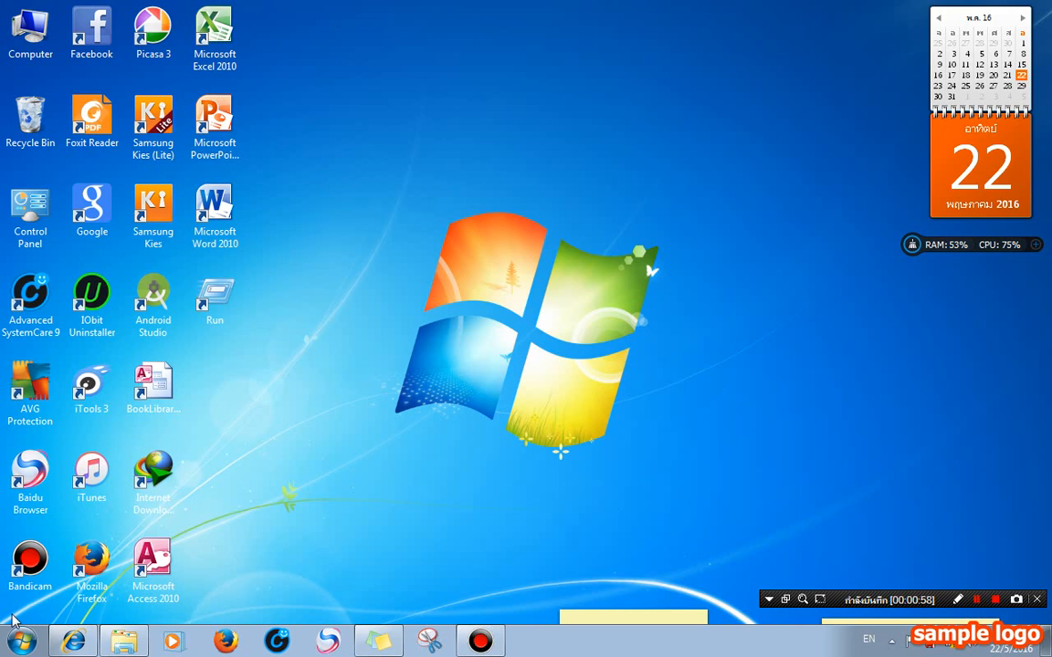
left_click(20, 643)
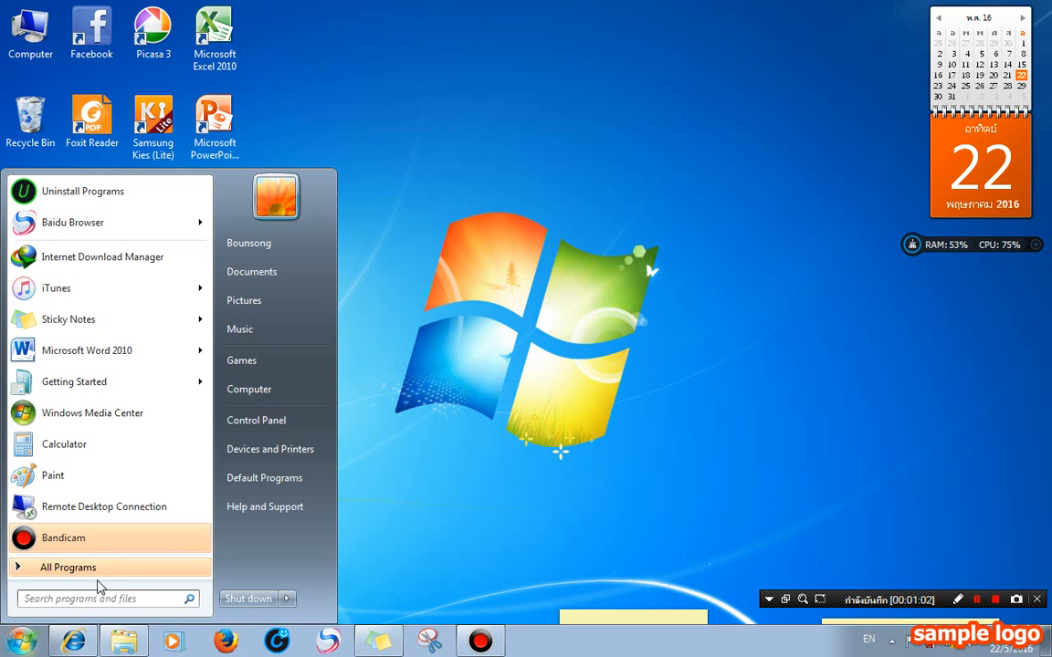
type("run")
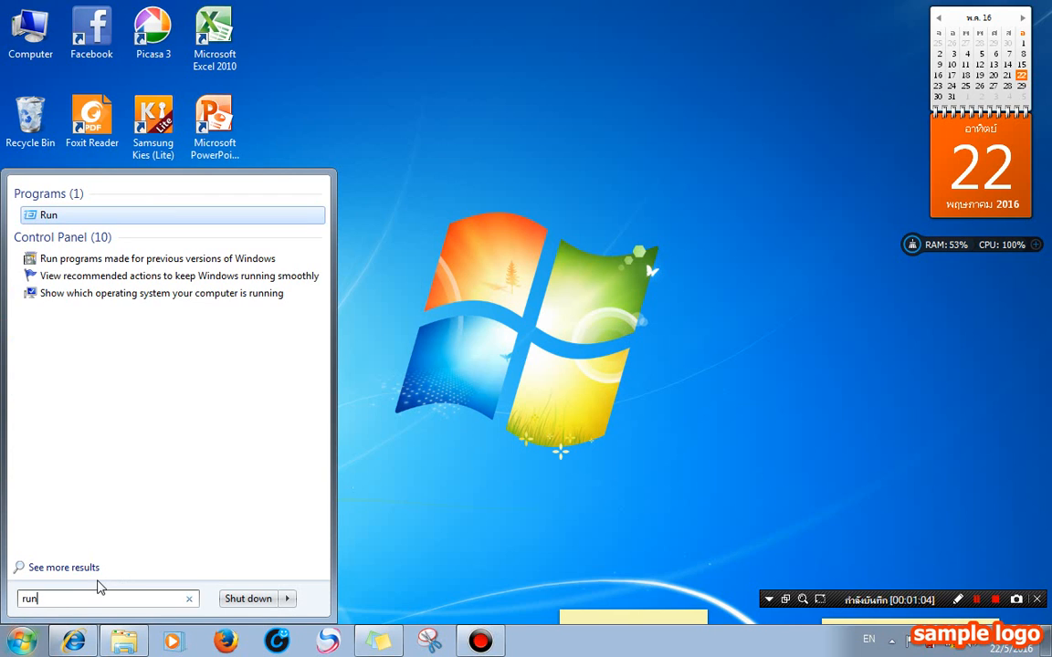
left_click(48, 216)
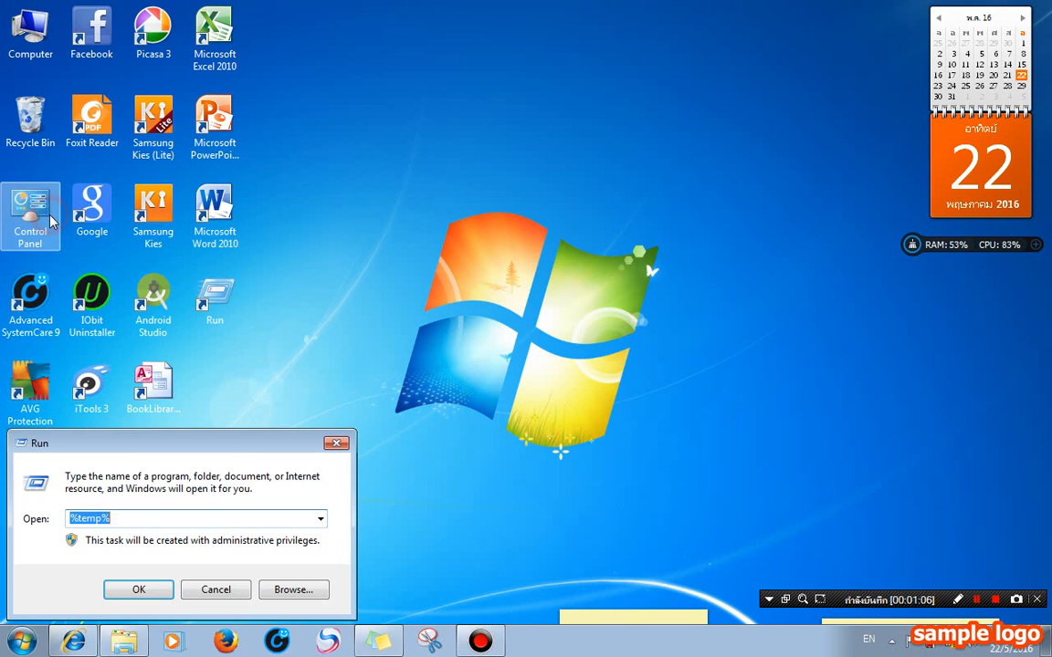
left_click(129, 516)
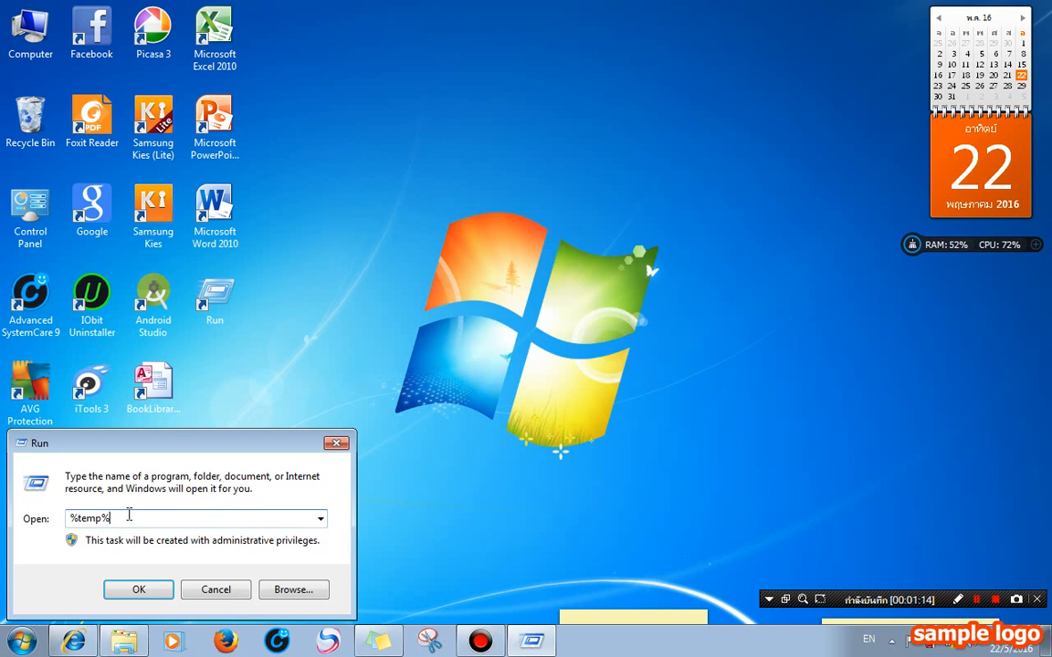
key("Return")
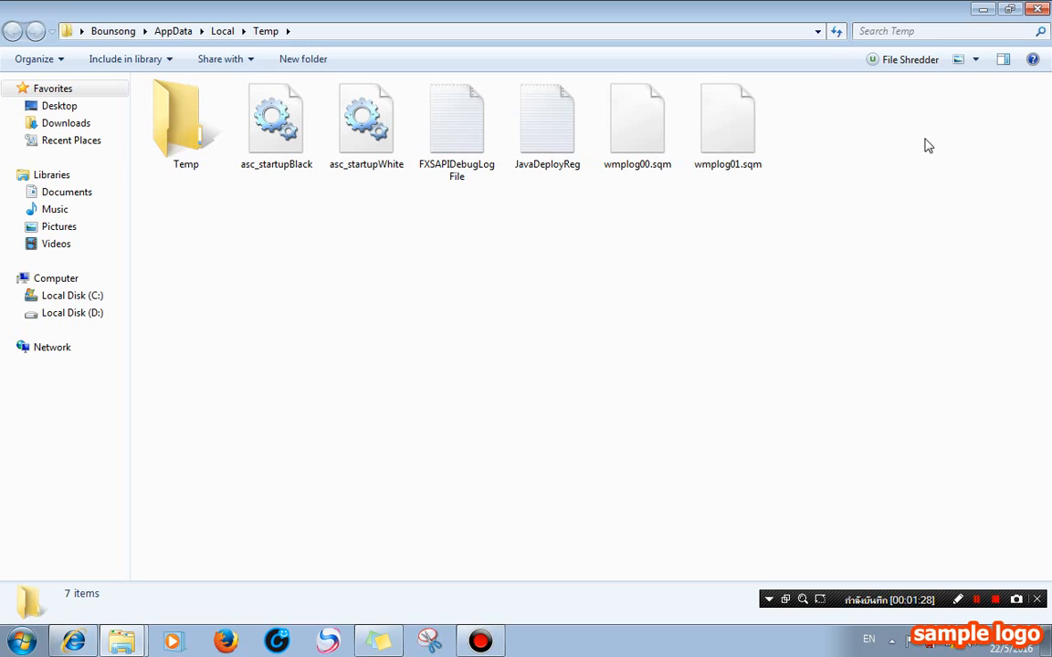
Delete all items in the Temp folder, skipping every file that is in use, and close the folder
left_click(725, 239)
key("ctrl+a")
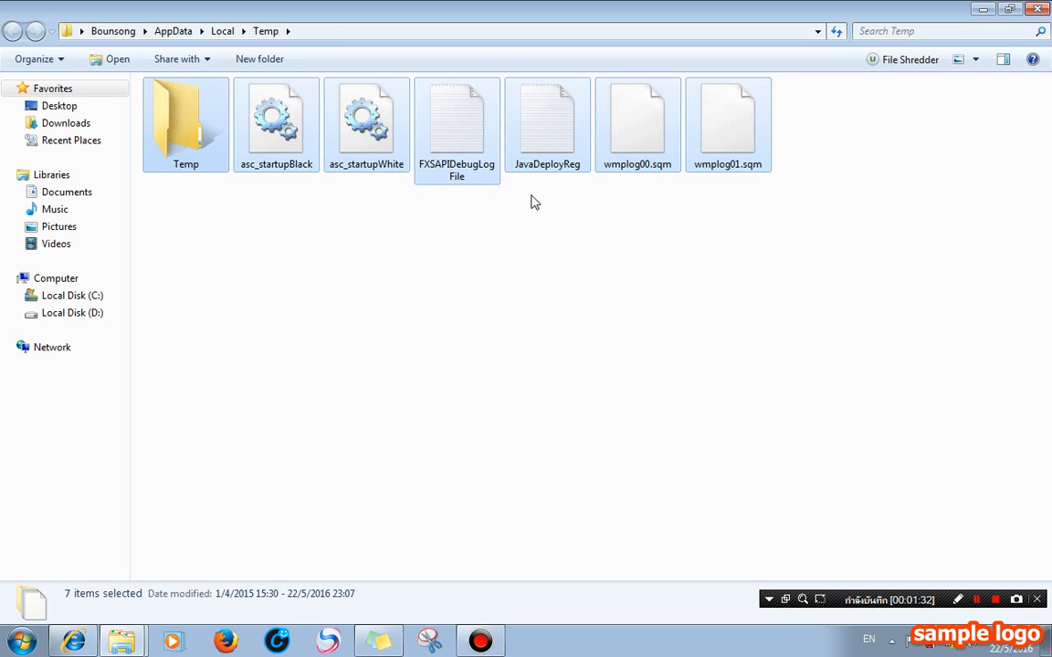
key("Delete")
left_click(589, 329)
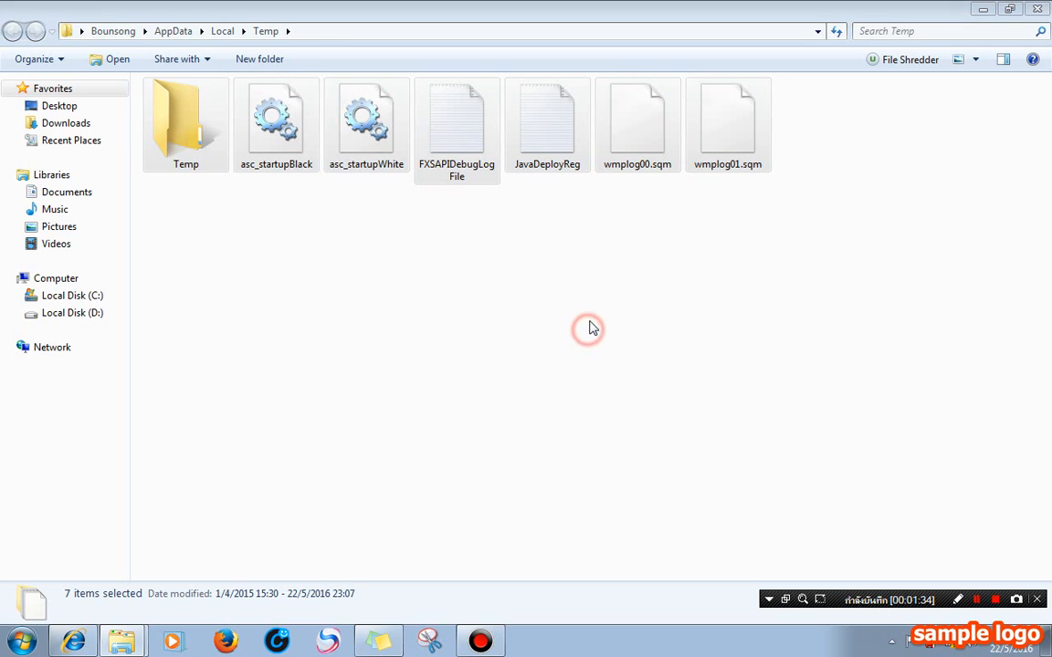
left_click(469, 421)
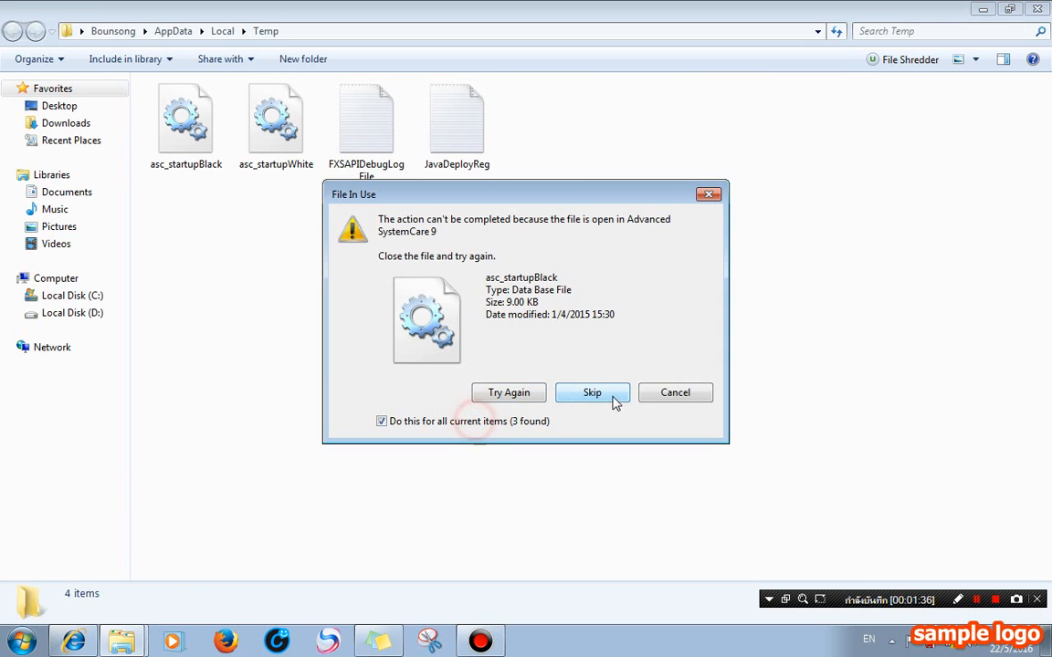
left_click(612, 396)
left_click(1043, 9)
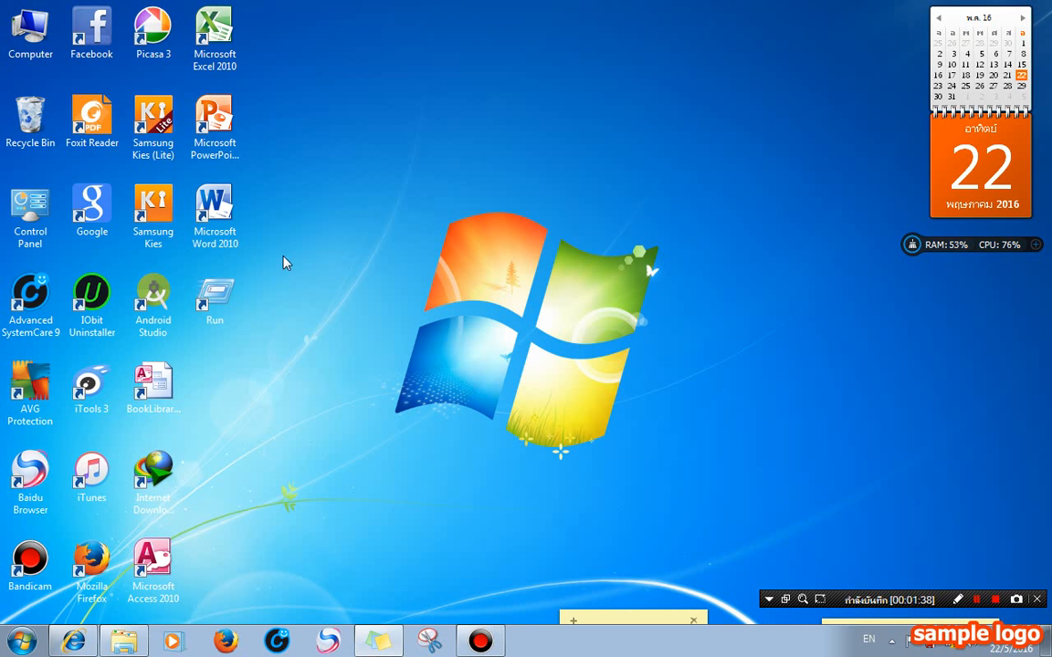
Empty the Recycle Bin and confirm the permanent deletion
right_click(30, 124)
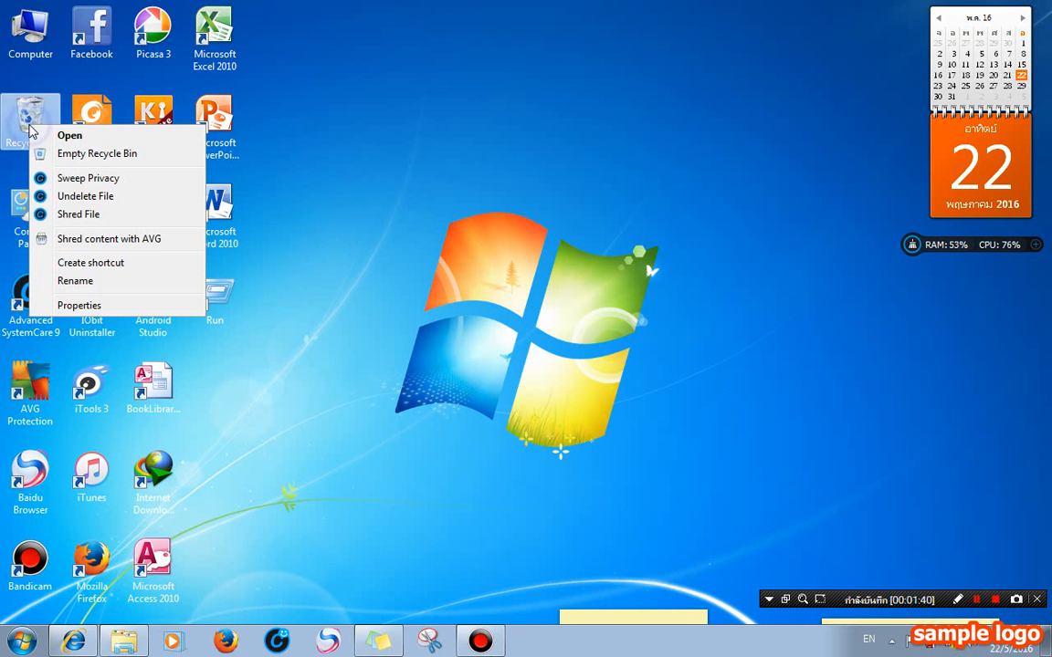
left_click(61, 155)
left_click(534, 304)
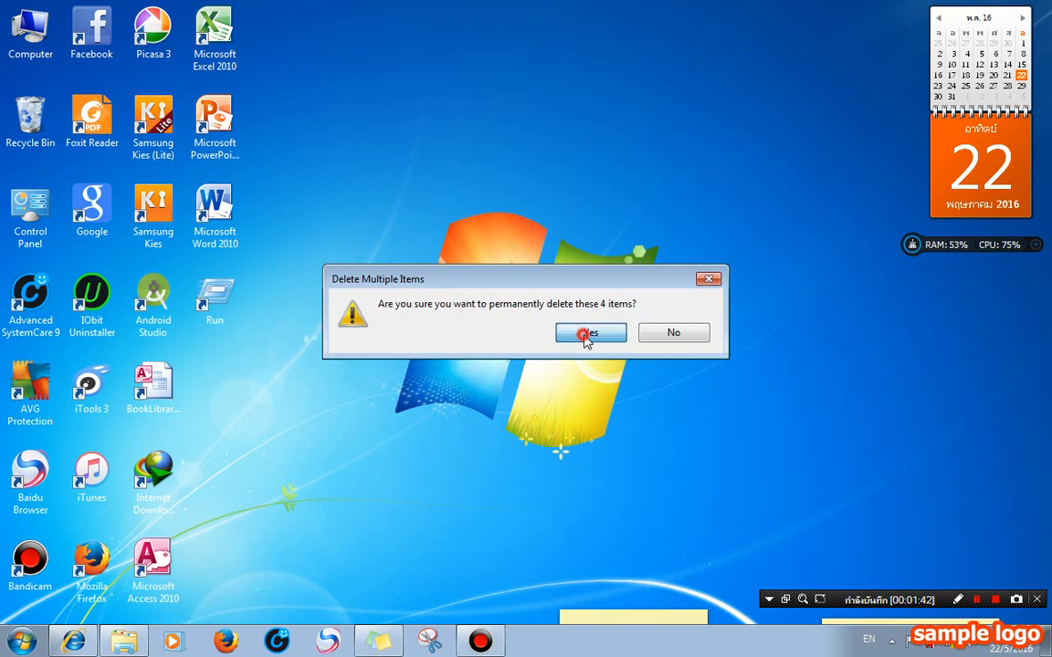
left_click(426, 252)
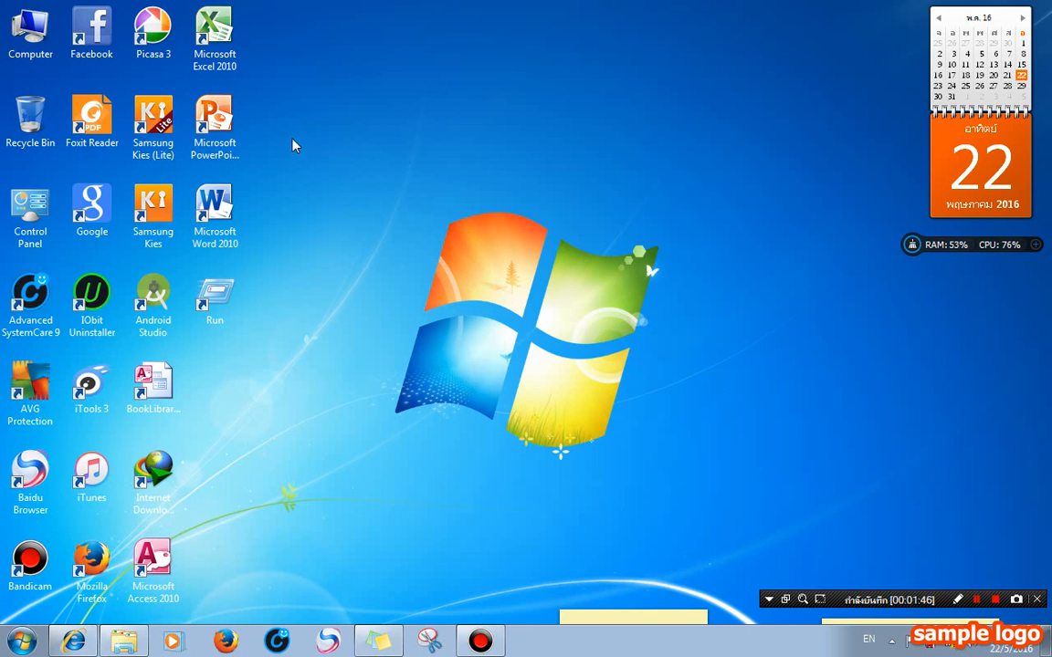
From the computer's system properties, set User Account Control in Action Center to Never notify and return to the System page
right_click(28, 47)
right_click(34, 31)
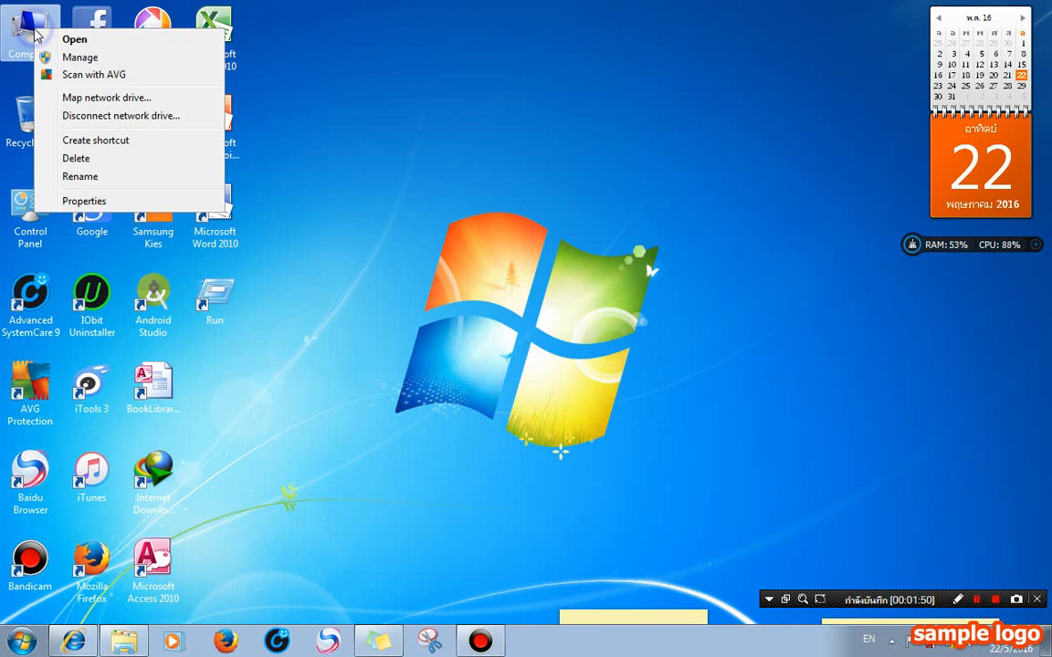
left_click(77, 200)
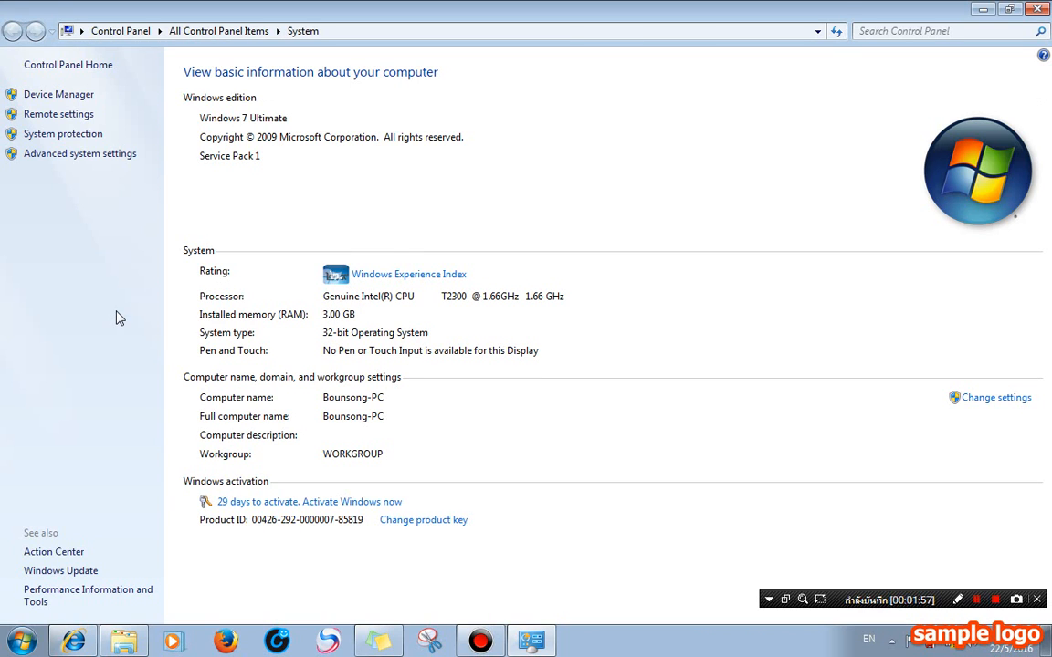
left_click(62, 551)
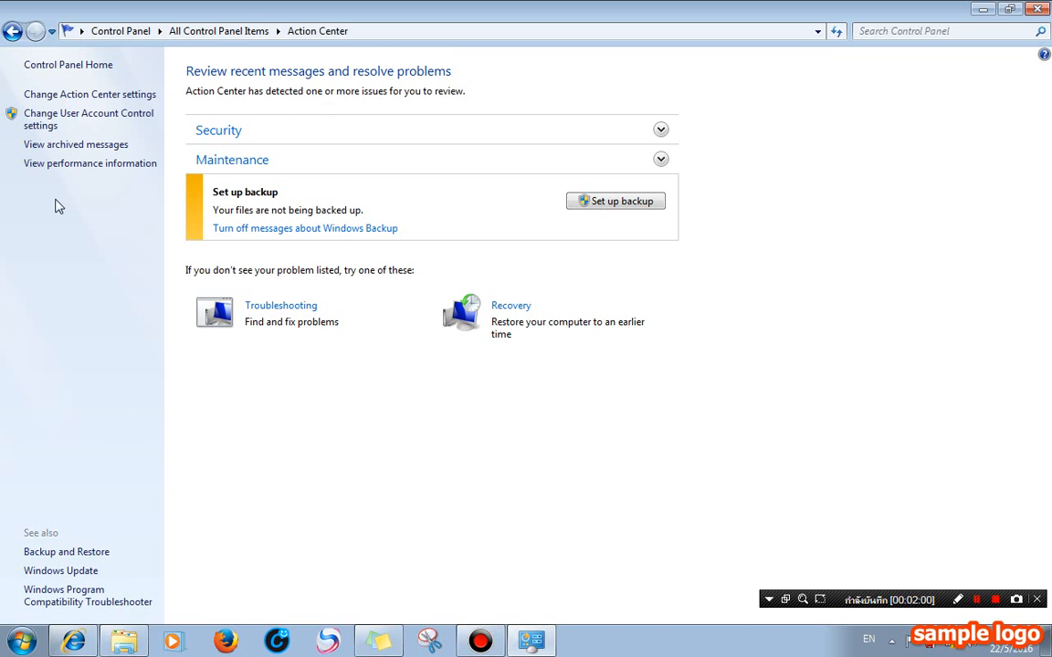
left_click(43, 123)
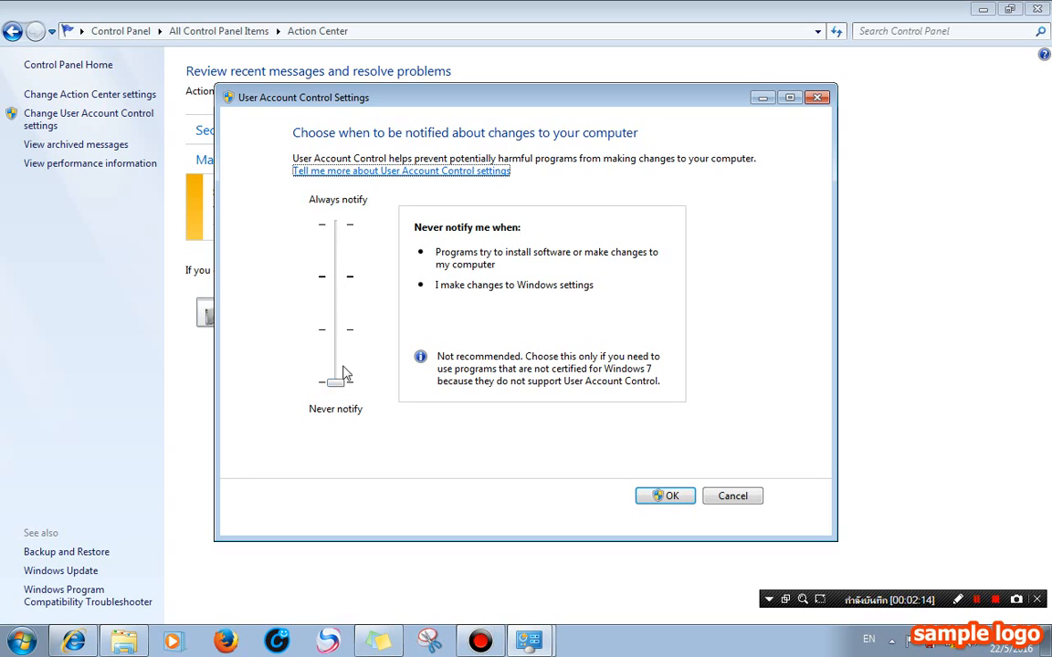
left_click(668, 496)
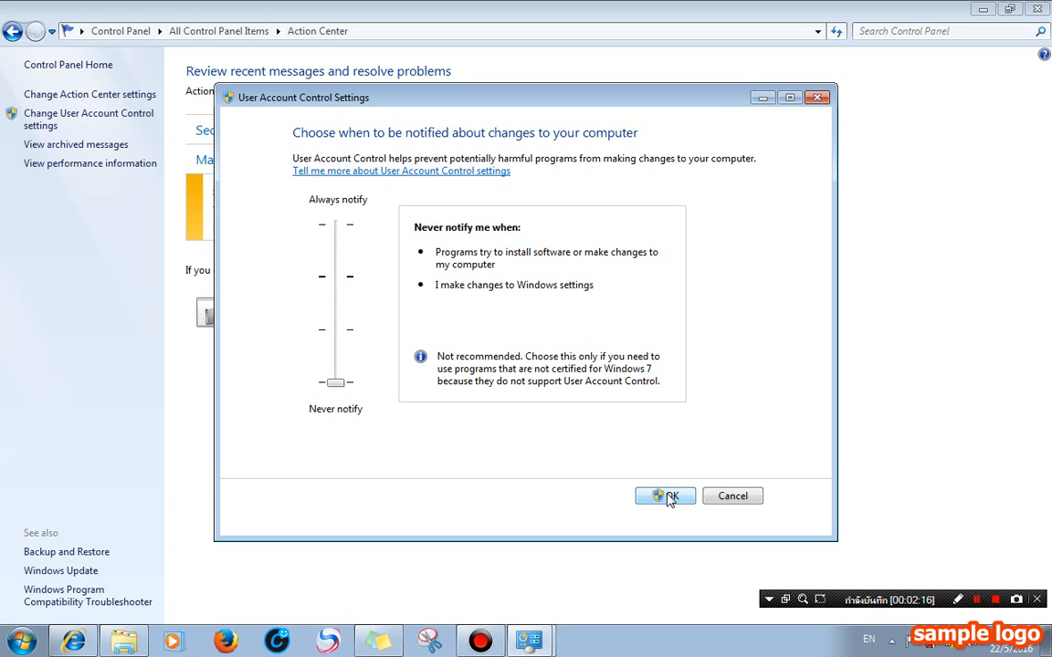
left_click(11, 32)
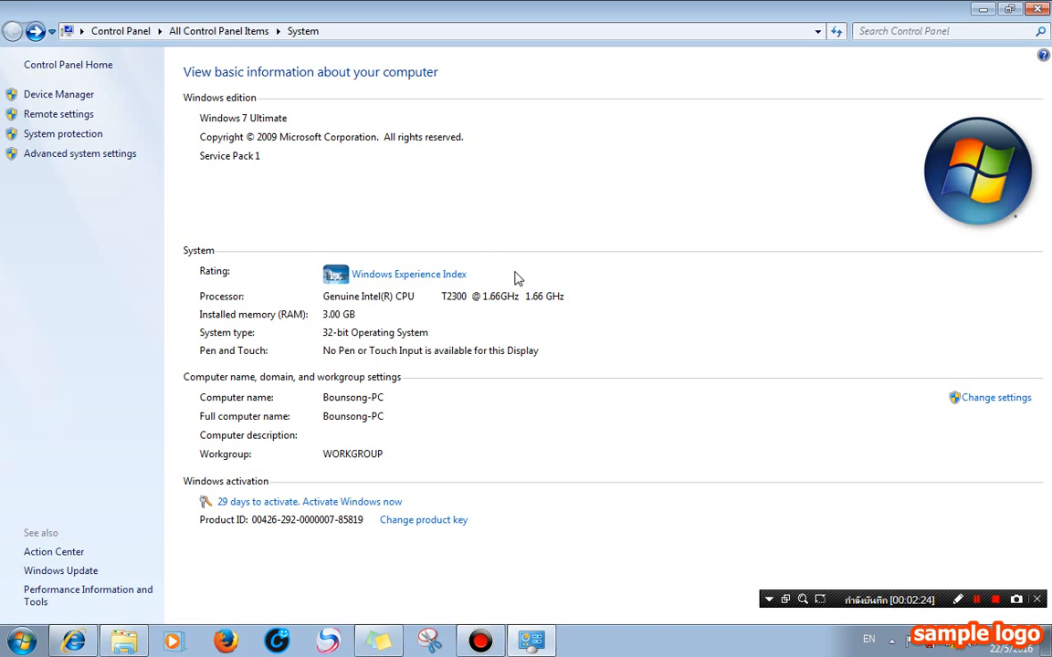
Open the visual effects settings in Performance Options from the advanced system settings
left_click(82, 157)
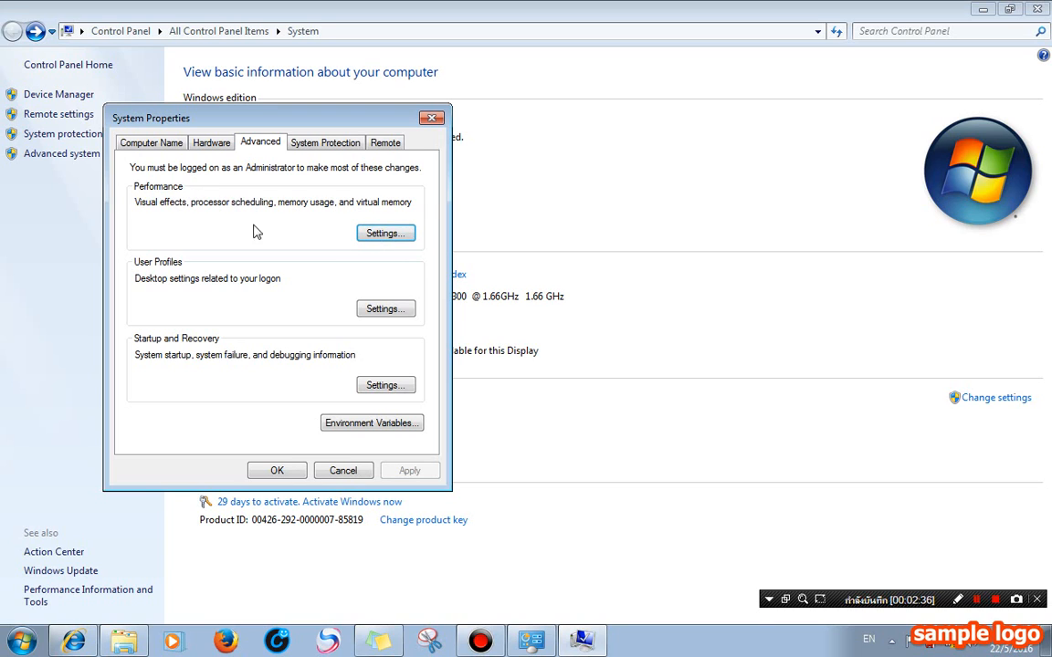
left_click(382, 235)
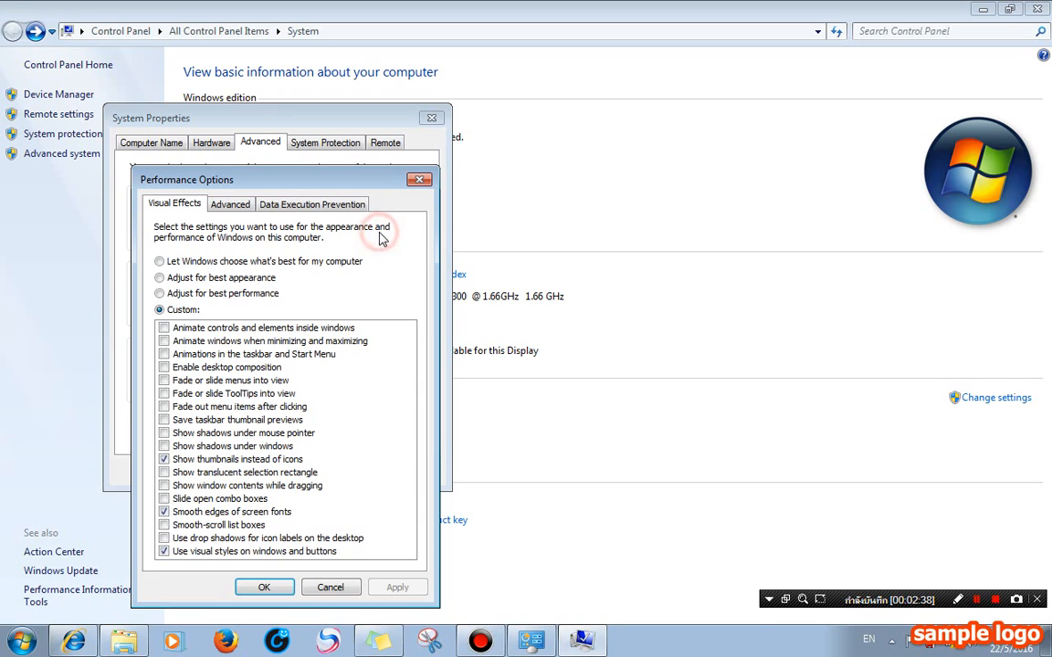
left_click(219, 205)
left_click(175, 204)
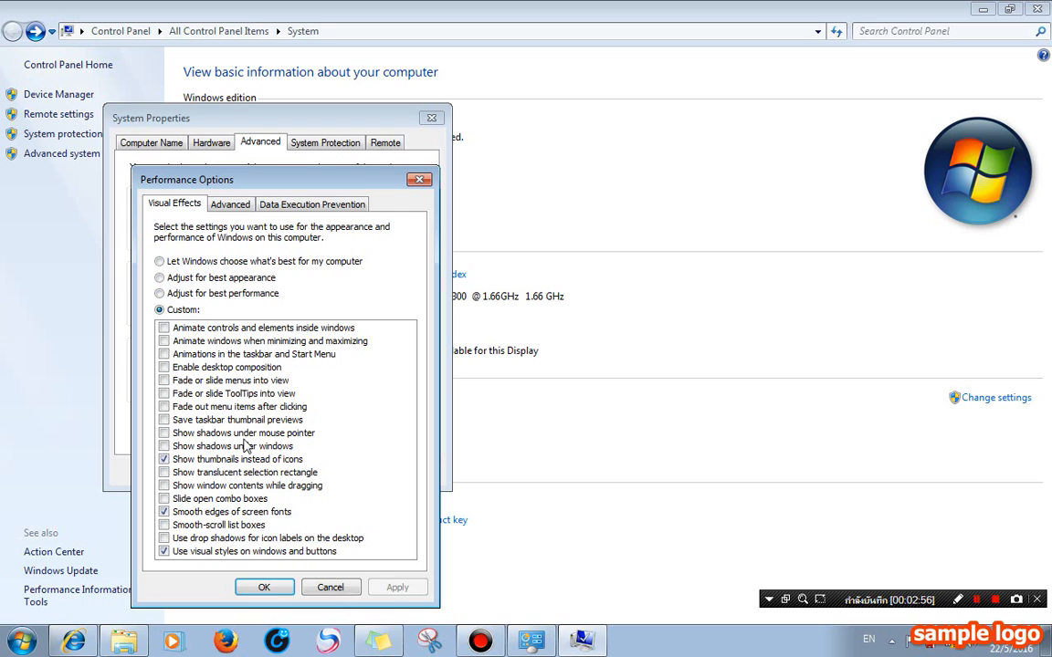
Apply the visual effects with "Use visual styles on windows and buttons" turned off, and turn the option on again
left_click(165, 552)
left_click(377, 589)
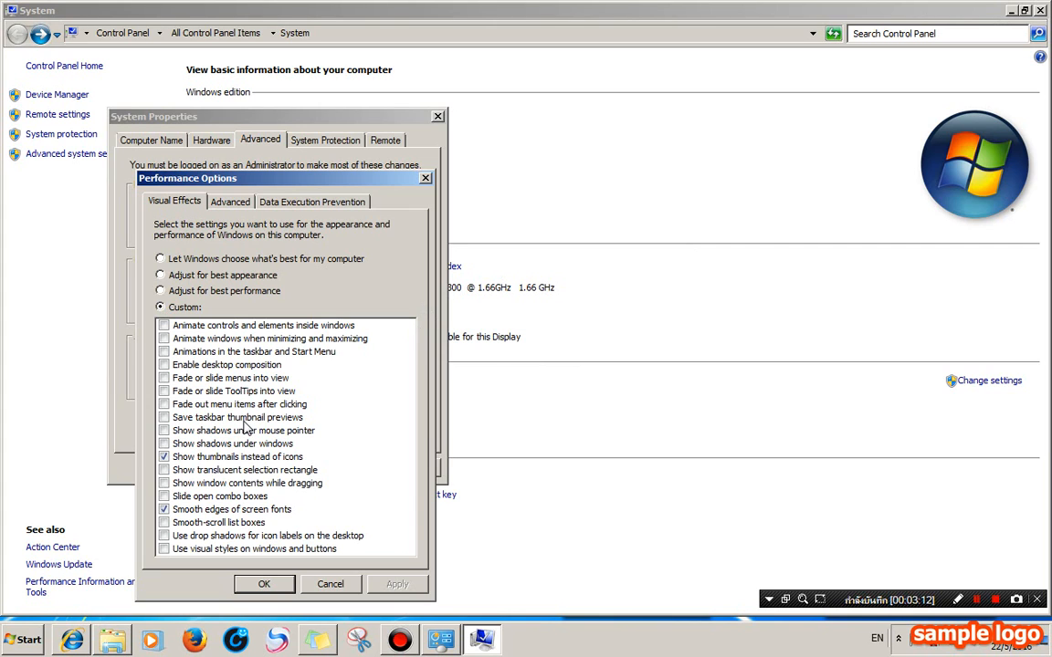
left_click(164, 549)
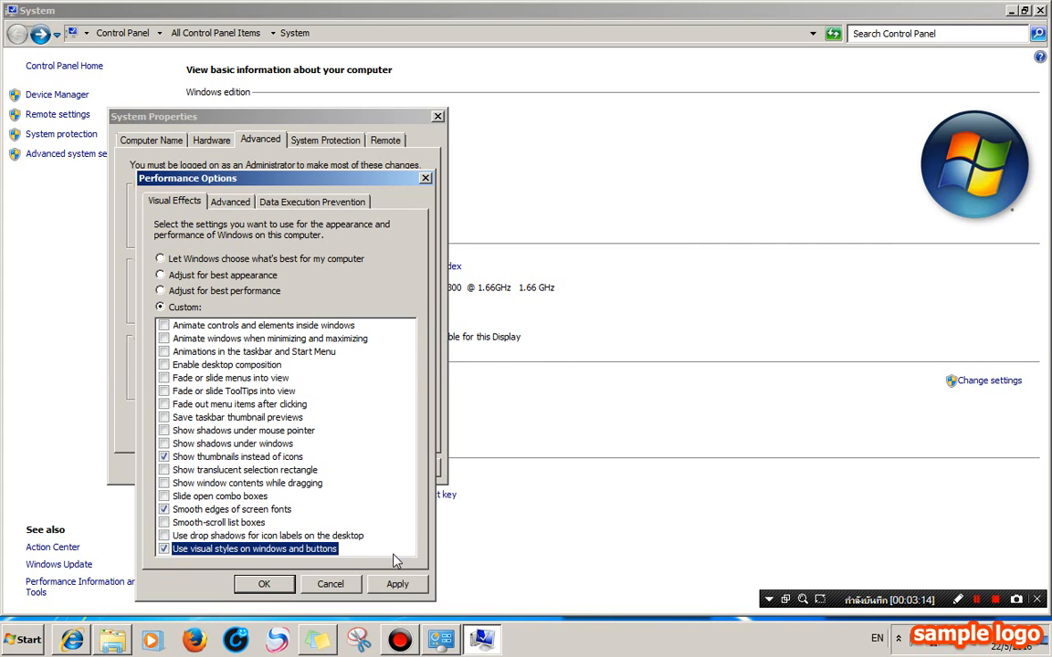
left_click(397, 584)
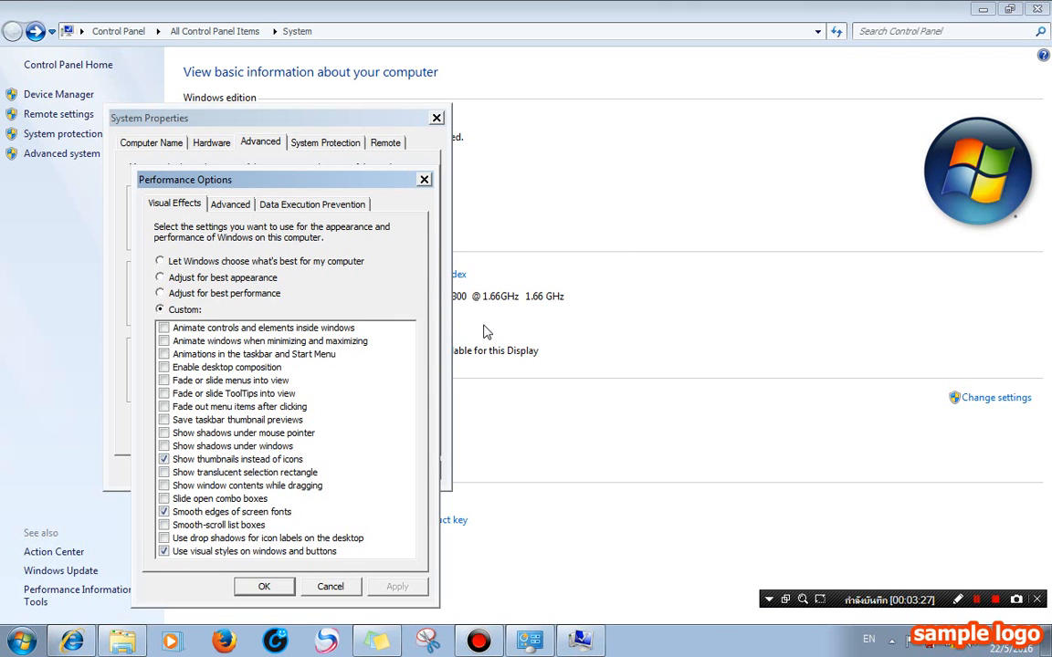
left_click(264, 587)
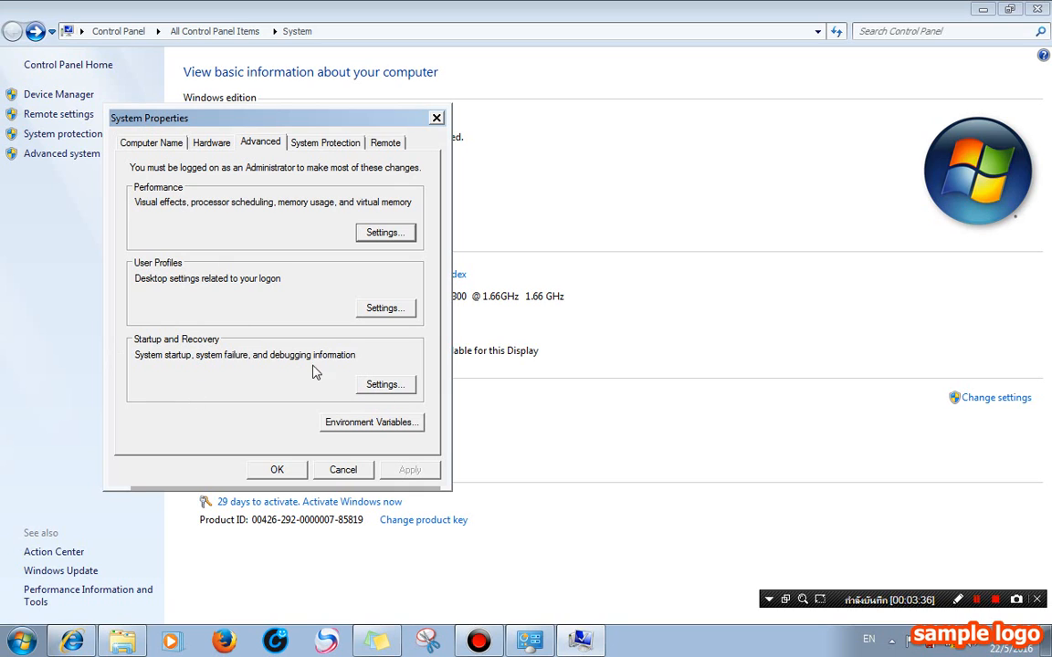
Accept the Startup and Recovery settings with the operating system list display time, and close the system windows
left_click(388, 384)
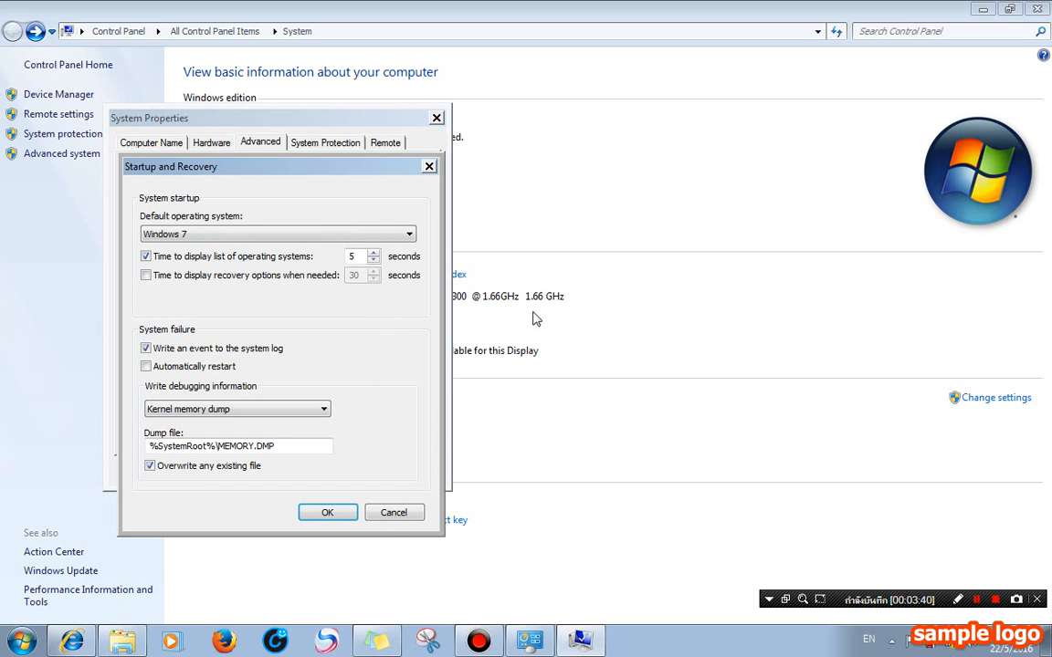
left_click(360, 257)
left_click(328, 514)
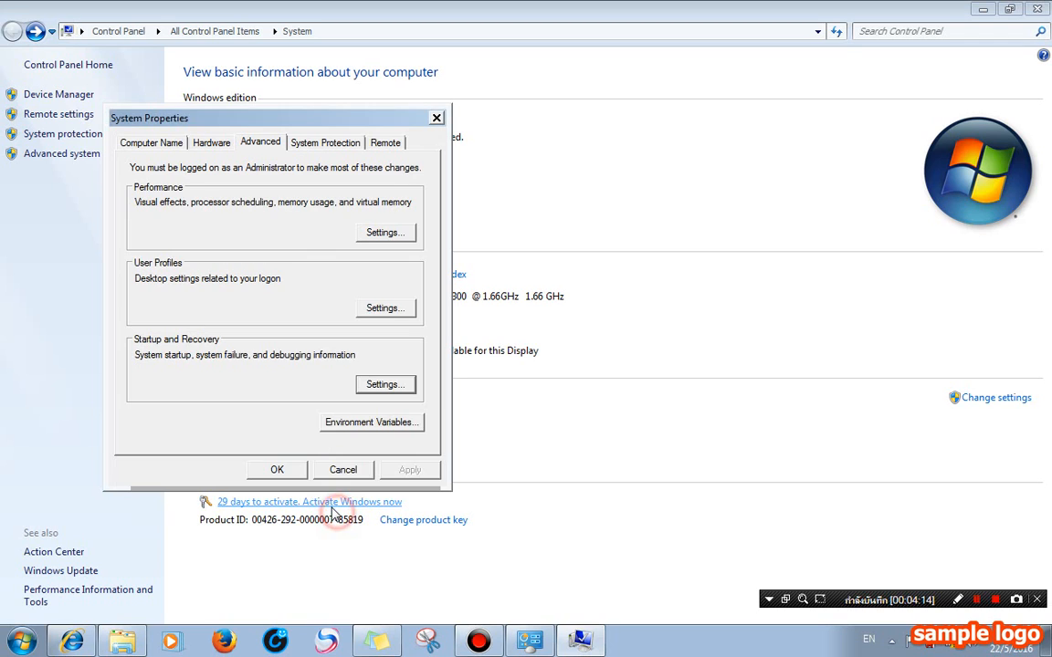
left_click(277, 470)
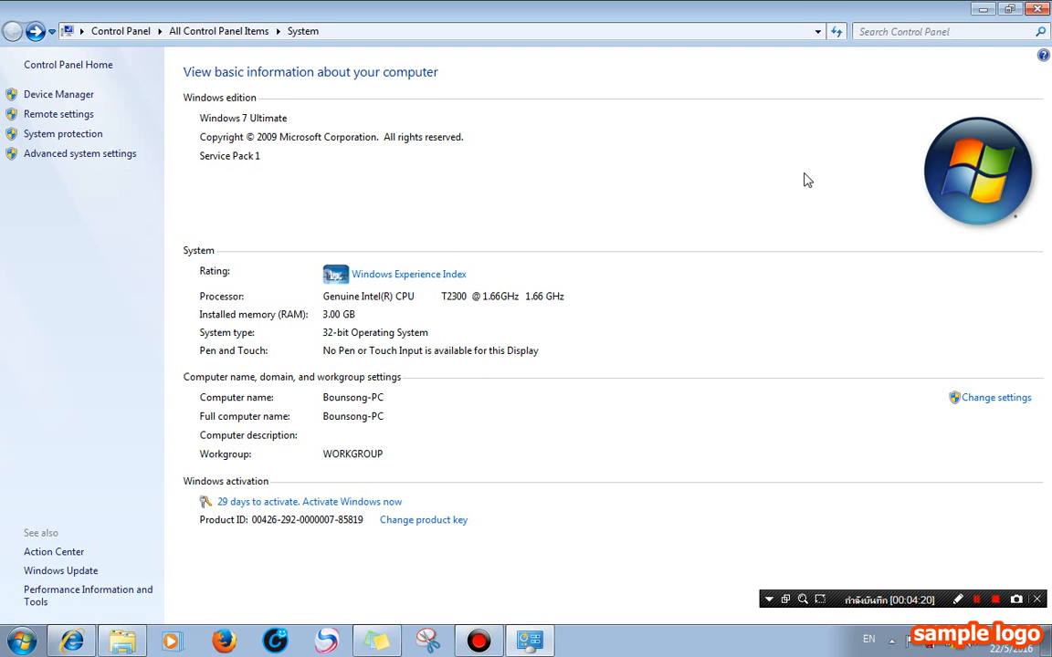
left_click(1037, 9)
Refresh the desktop and move the two sticky notes to the desktop's right edge below the calendar
right_click(411, 161)
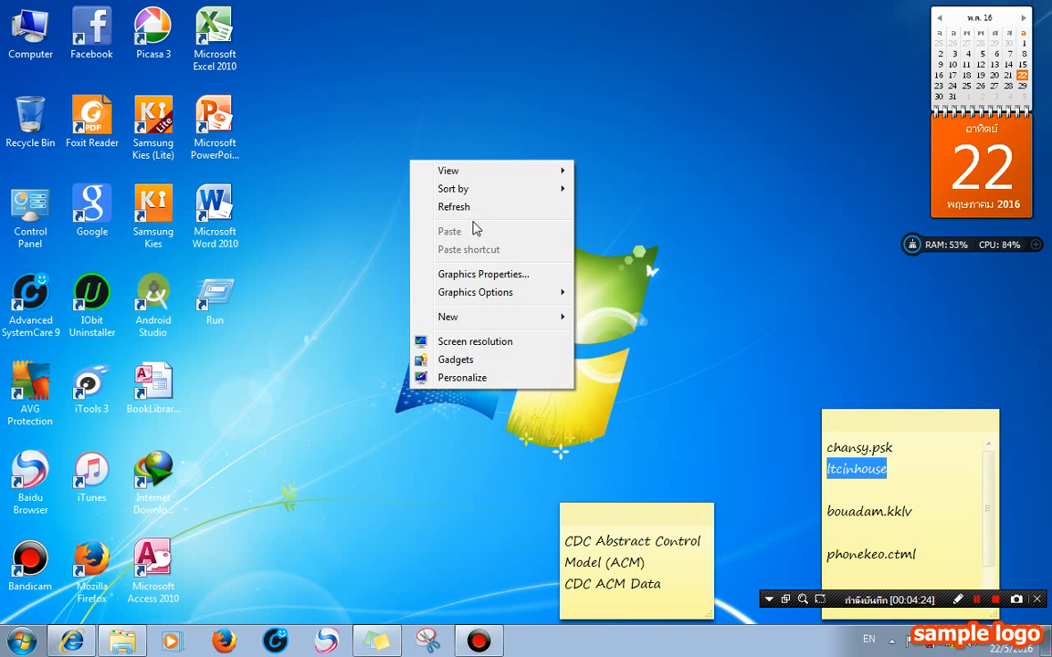
left_click(477, 206)
left_click_drag(836, 418, 994, 294)
left_click_drag(654, 521, 987, 510)
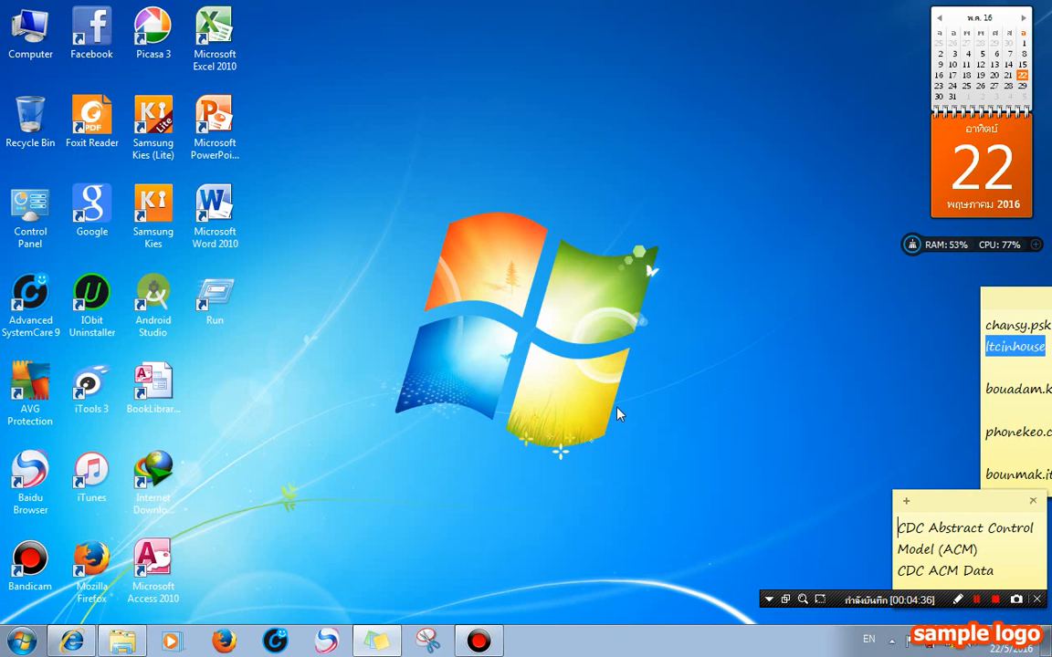
left_click(539, 231)
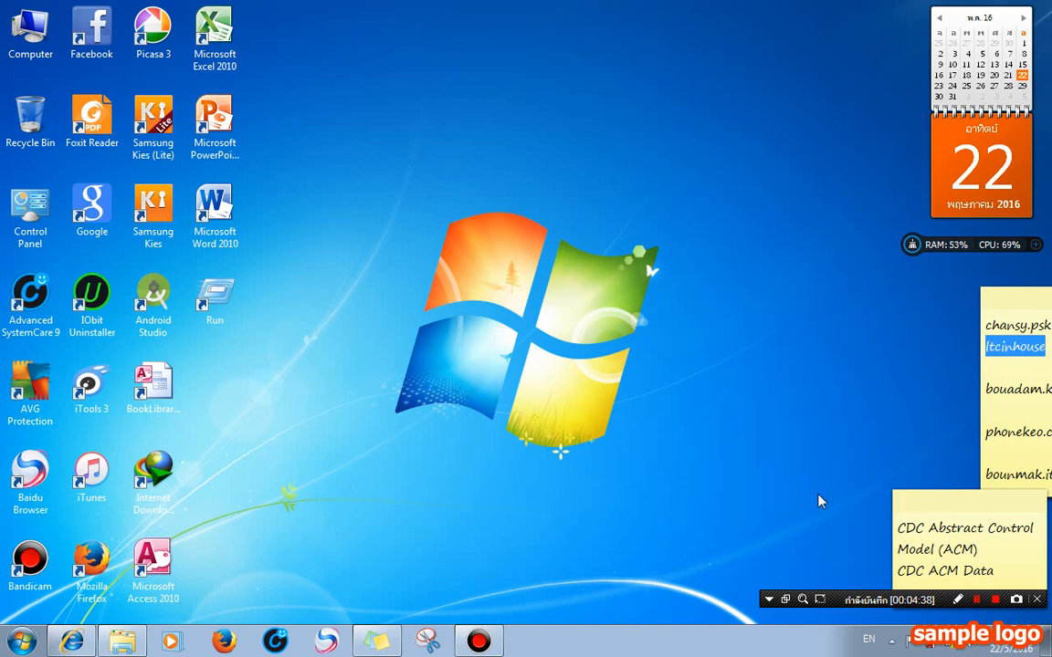